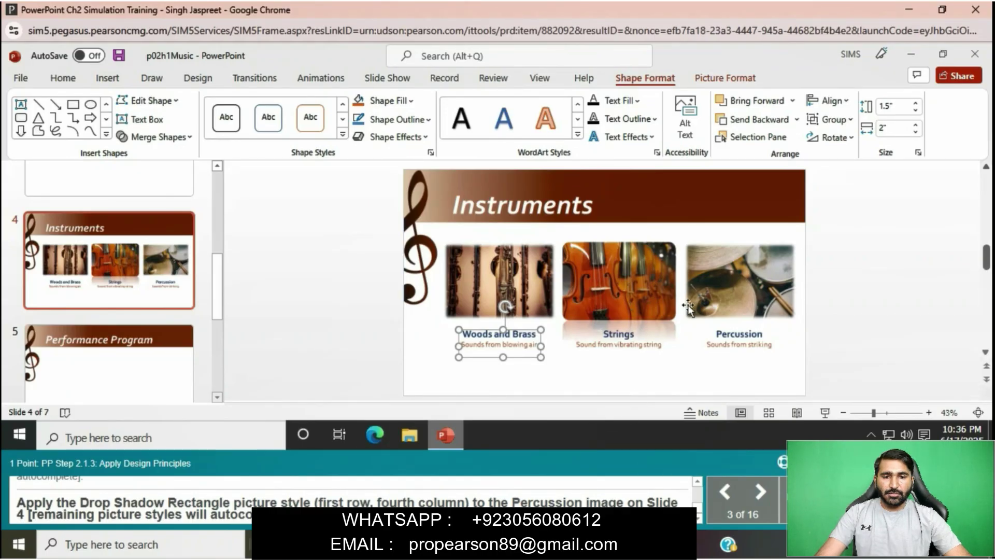
Apply the Drop Shadow Rectangle picture style to the Percussion image on slide 4.
{"action": "left_click", "coordinate": [709, 278]}
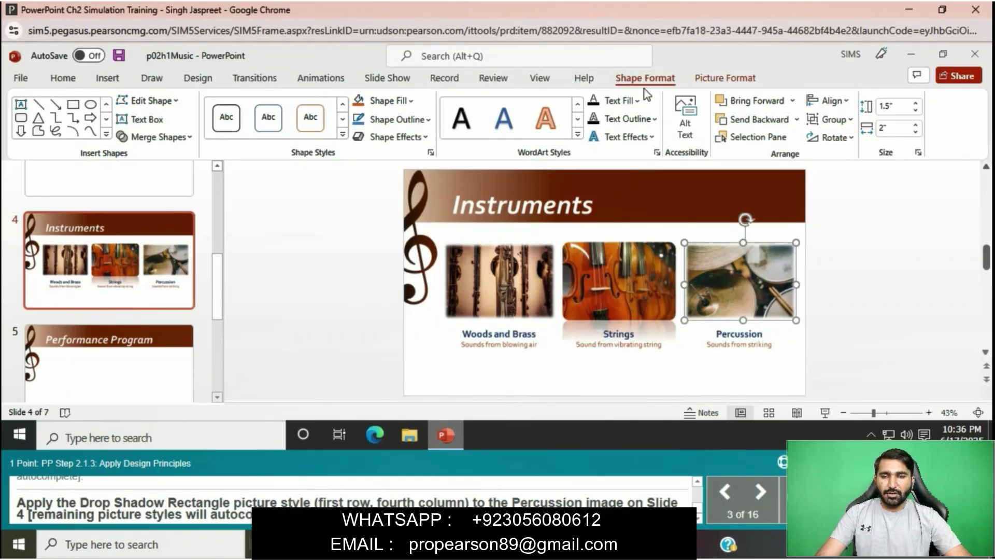
{"action": "left_click", "coordinate": [722, 78]}
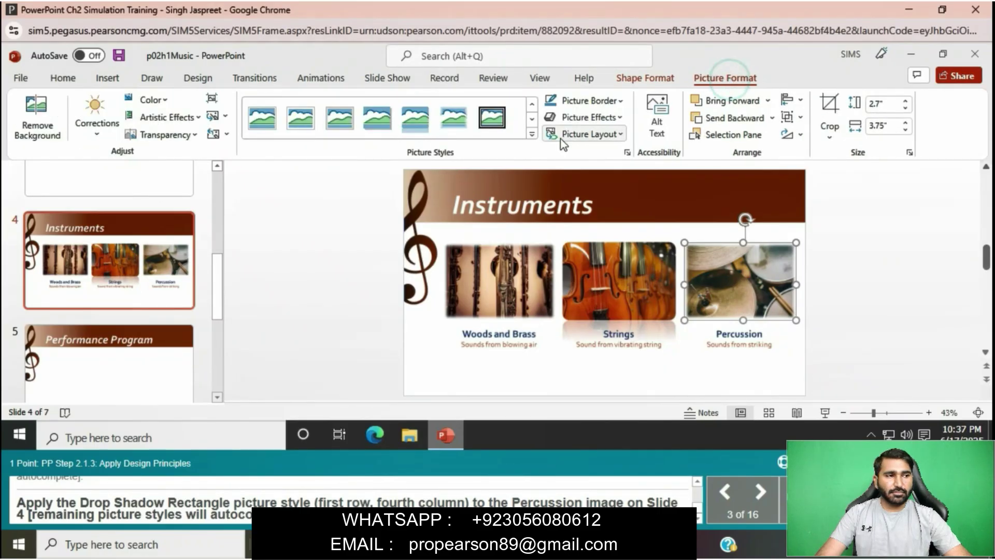
{"action": "left_click", "coordinate": [534, 135]}
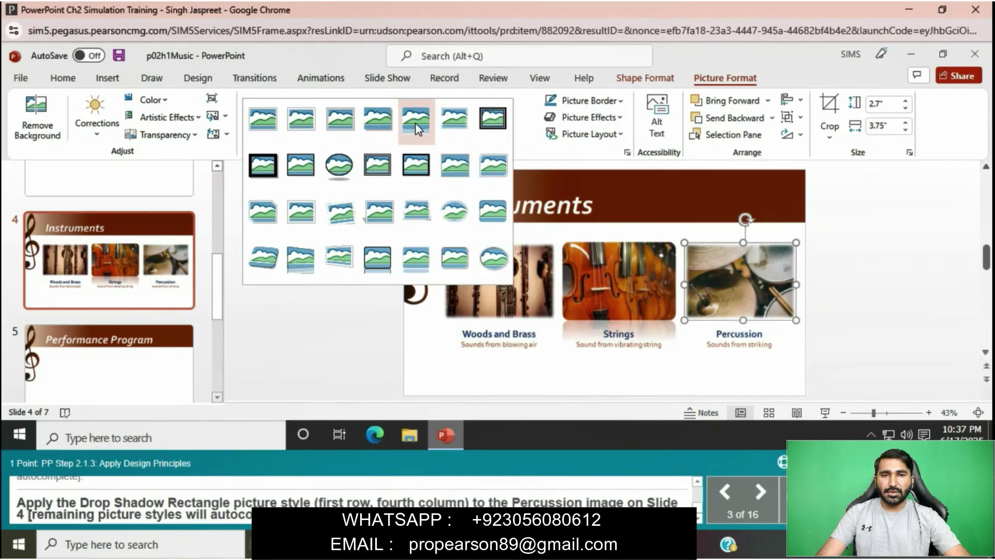
{"action": "left_click", "coordinate": [377, 120]}
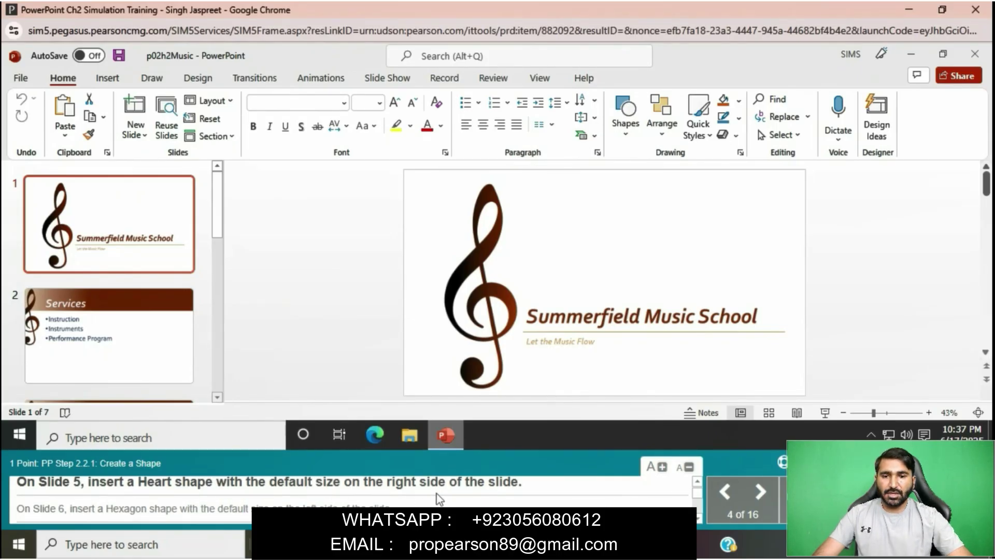
Insert a Heart shape at its default size on the right side of slide 5, Performance Program.
{"action": "scroll", "coordinate": [185, 363], "scroll_direction": "down", "scroll_amount": 3}
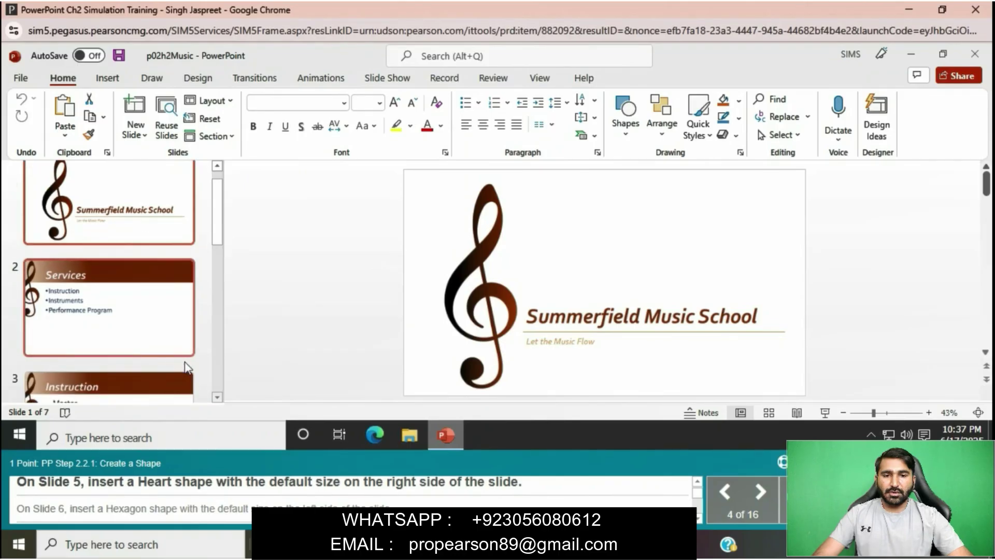
{"action": "scroll", "coordinate": [185, 363], "scroll_direction": "down", "scroll_amount": 4}
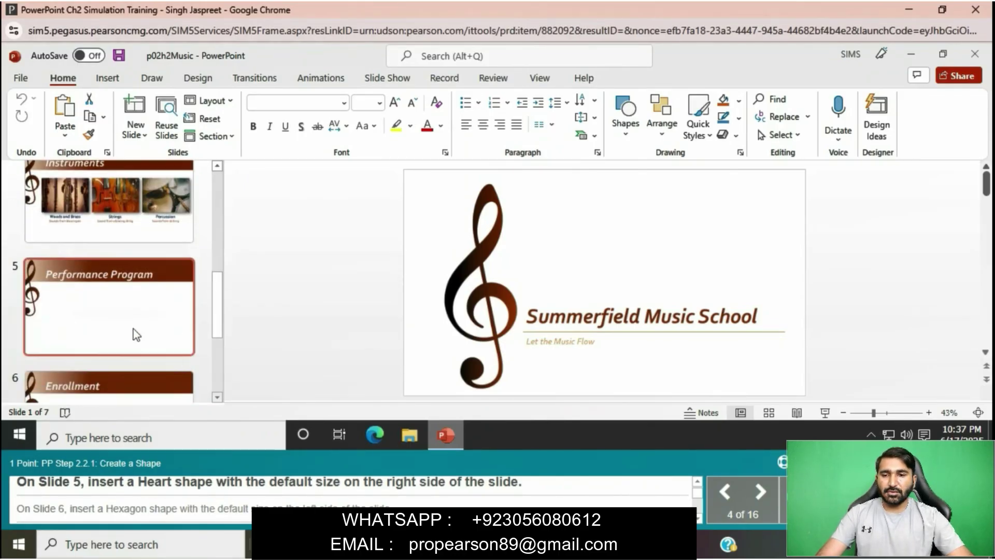
{"action": "left_click", "coordinate": [131, 327]}
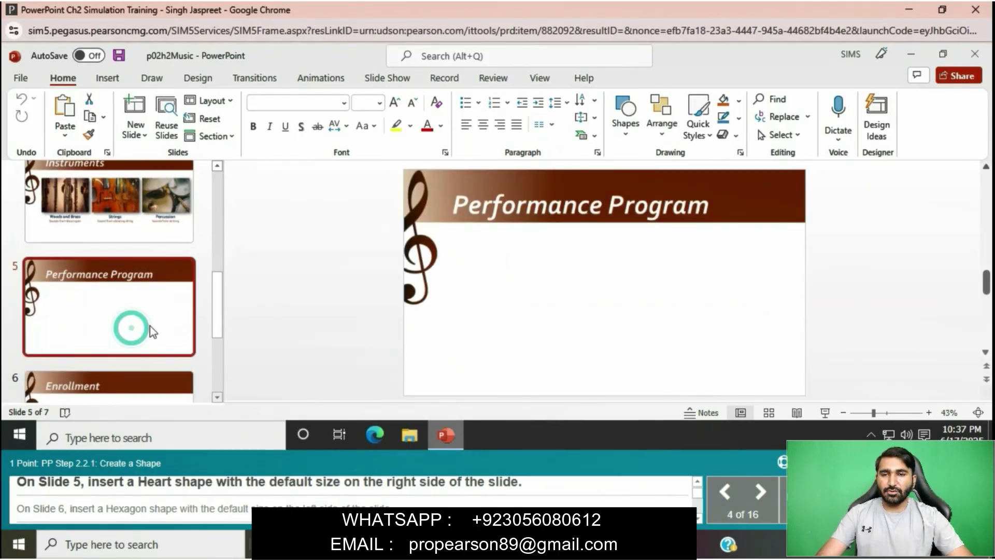
{"action": "left_click", "coordinate": [107, 78]}
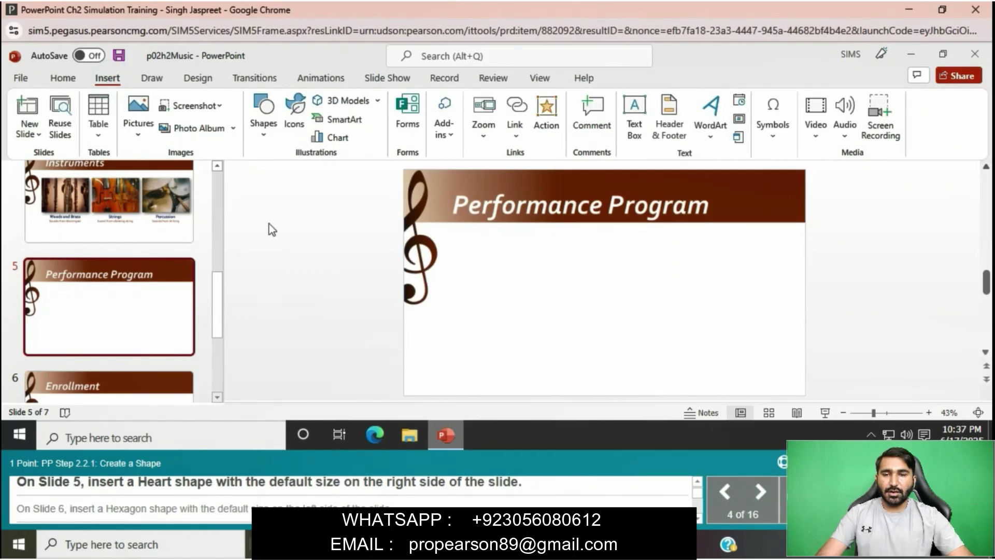
{"action": "left_click", "coordinate": [264, 127]}
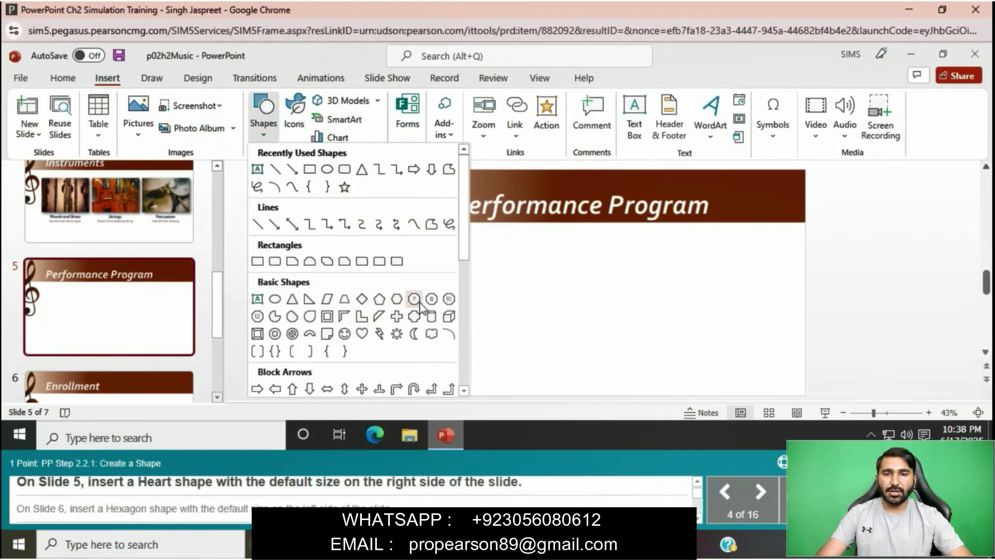
{"action": "left_click", "coordinate": [362, 333]}
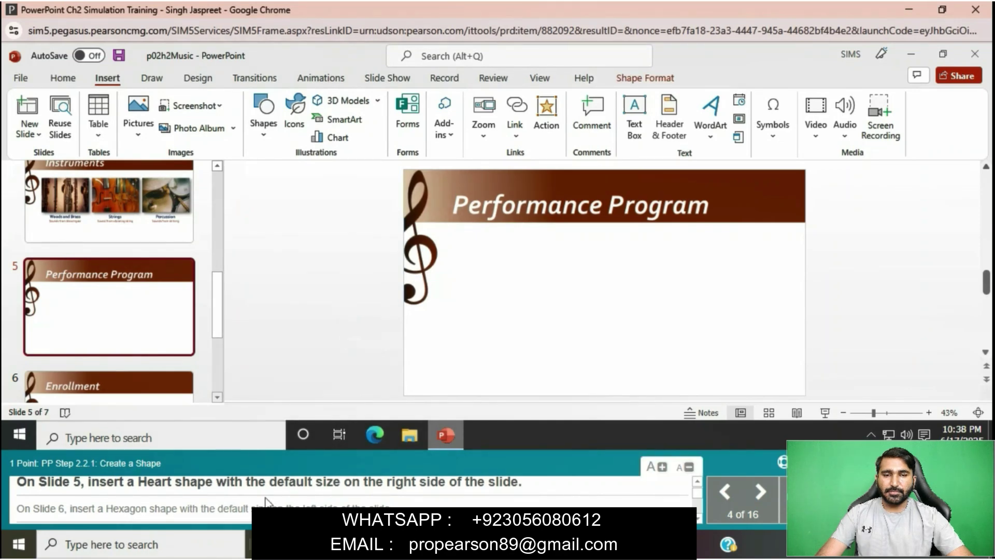
{"action": "left_click", "coordinate": [700, 297]}
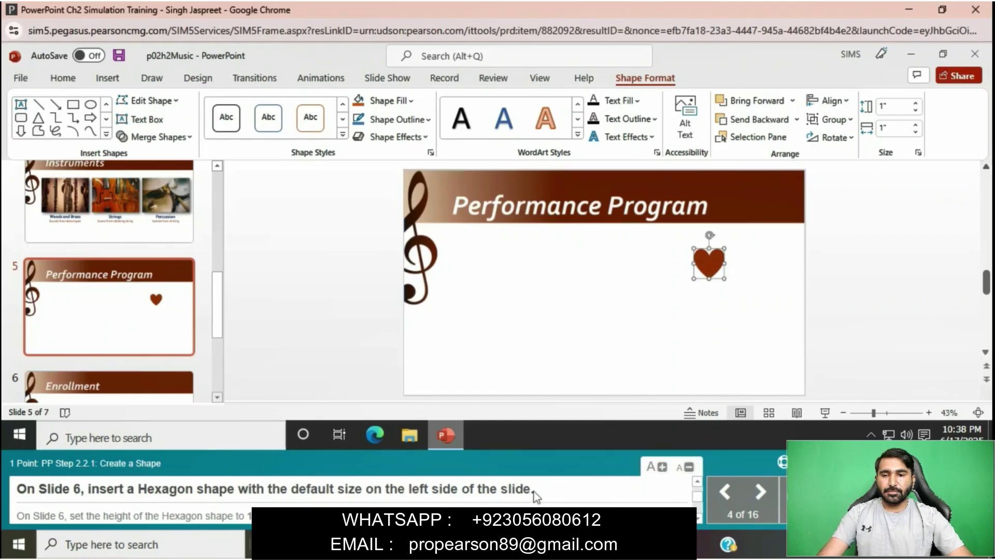
Insert a Hexagon shape at its default size on the left side of slide 6, Enrollment.
{"action": "scroll", "coordinate": [85, 354], "scroll_direction": "down", "scroll_amount": 1}
{"action": "left_click", "coordinate": [86, 354]}
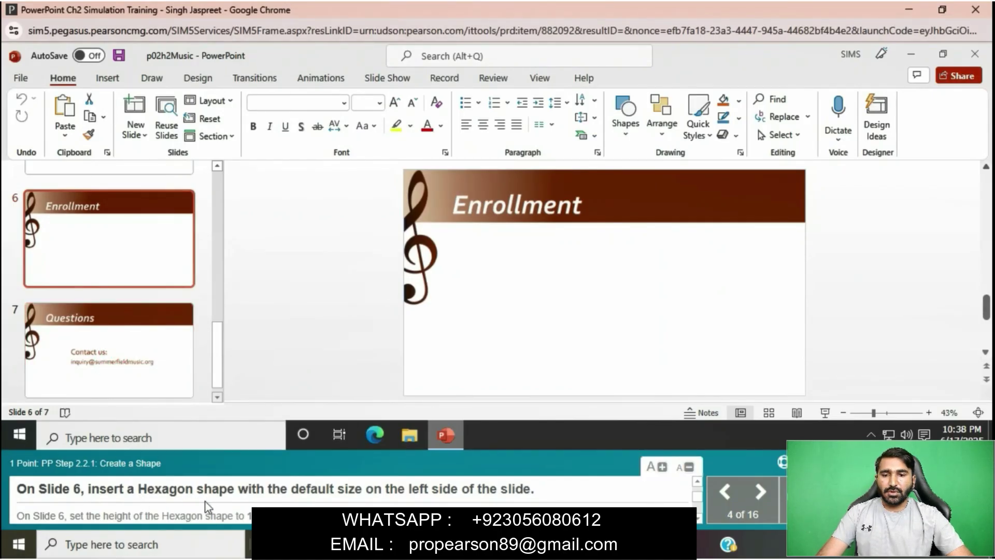
{"action": "left_click", "coordinate": [104, 78]}
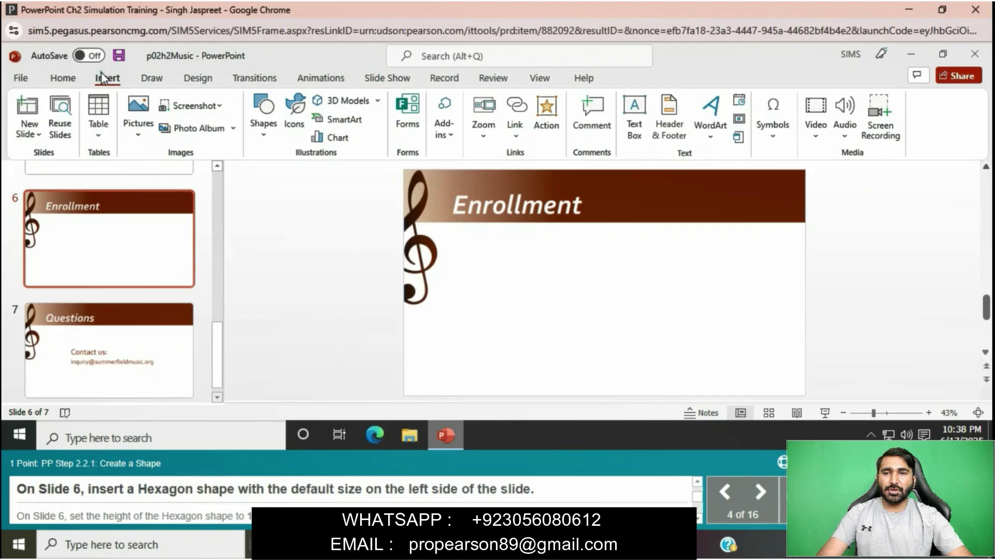
{"action": "left_click", "coordinate": [266, 129]}
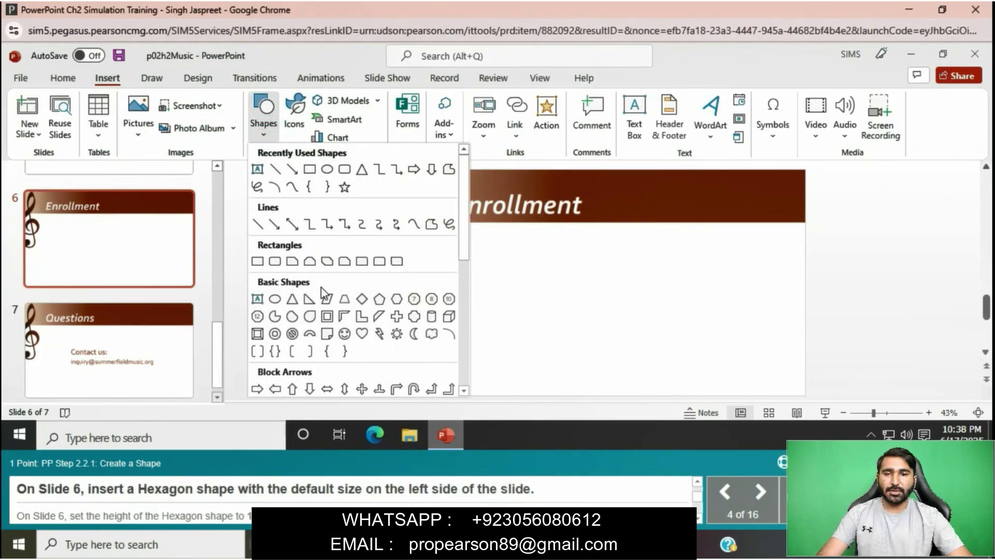
{"action": "left_click", "coordinate": [398, 303]}
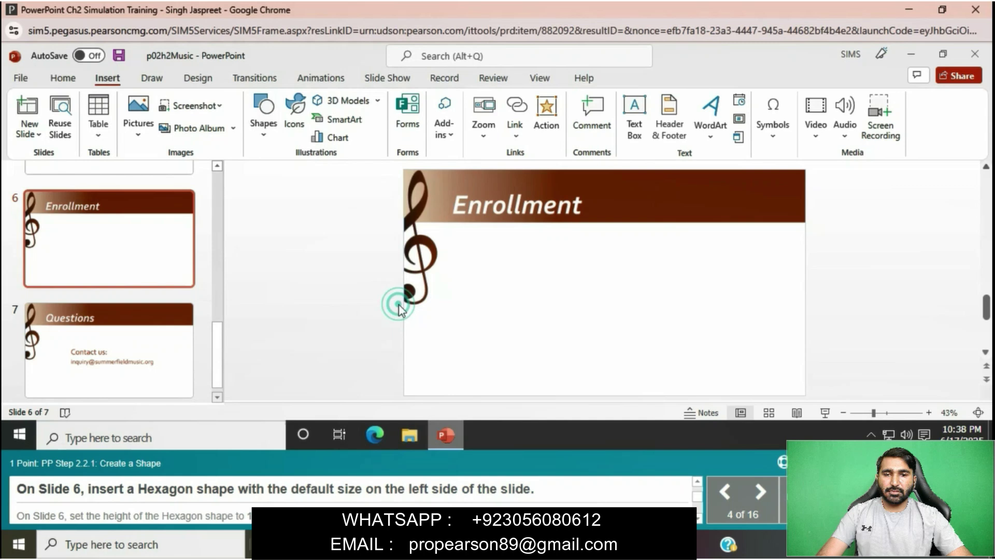
{"action": "left_click", "coordinate": [476, 288]}
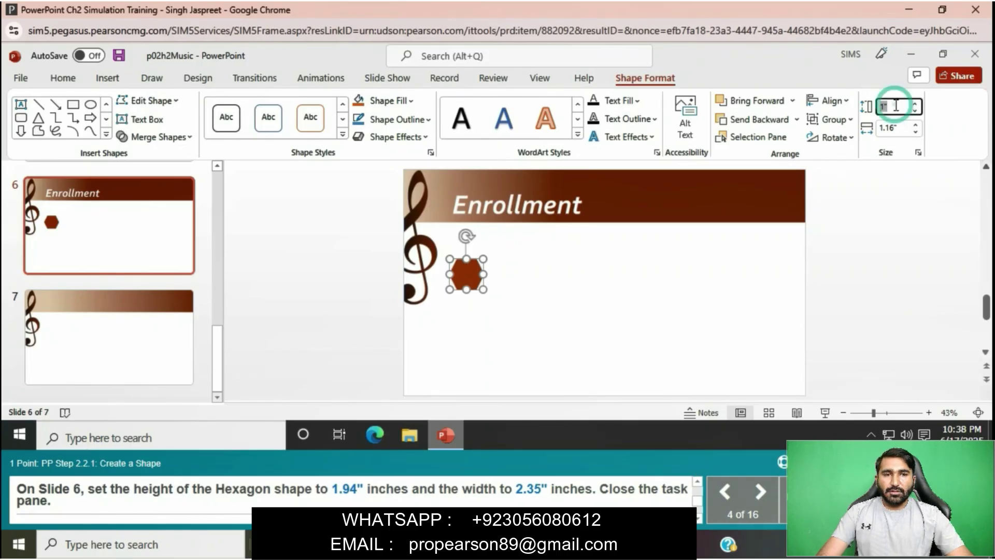
Set the height of the hexagon on slide 6 to 1.94 inches.
{"action": "type", "text": "1.94"}
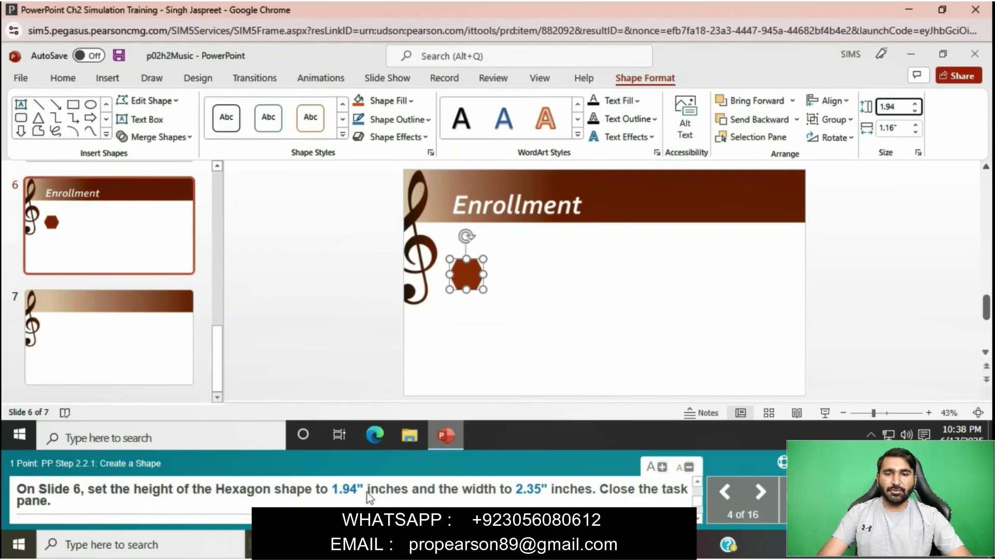
{"action": "left_click", "coordinate": [901, 129]}
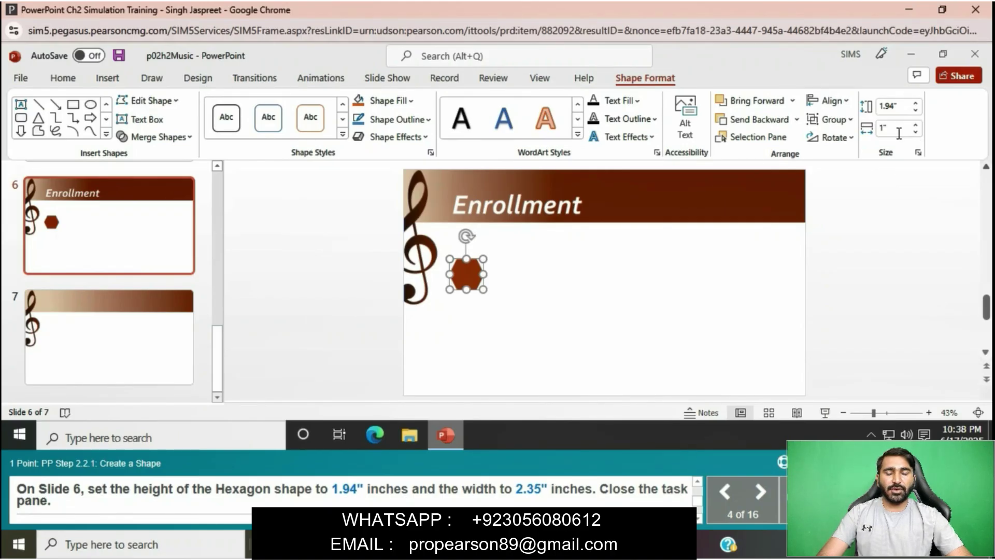
{"action": "left_click", "coordinate": [878, 279]}
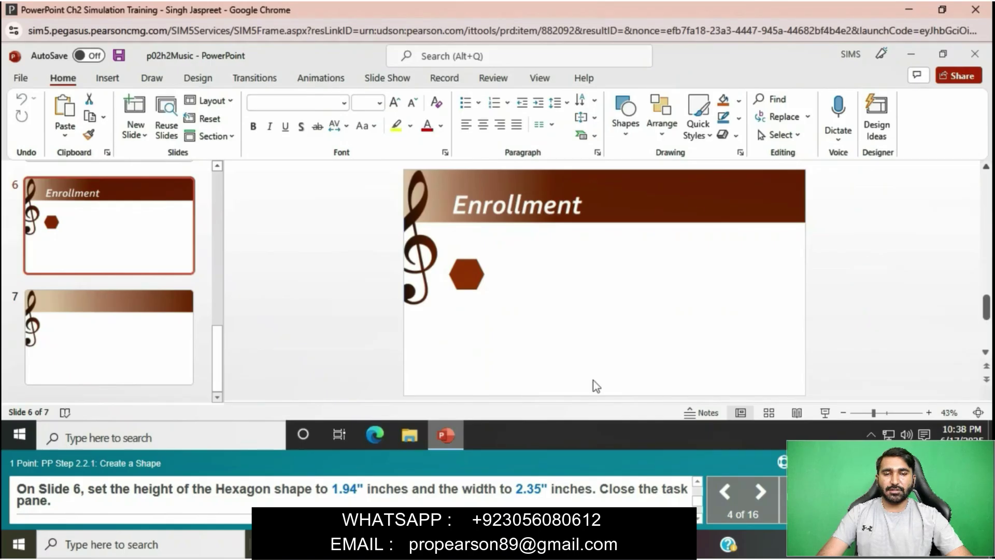
{"action": "left_click", "coordinate": [471, 287]}
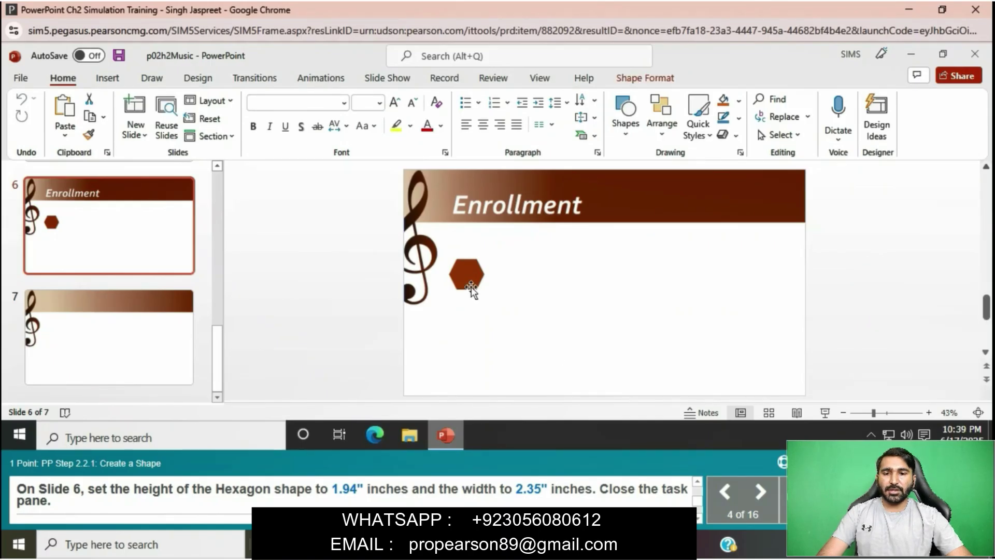
{"action": "left_click", "coordinate": [468, 281]}
{"action": "left_click", "coordinate": [468, 281]}
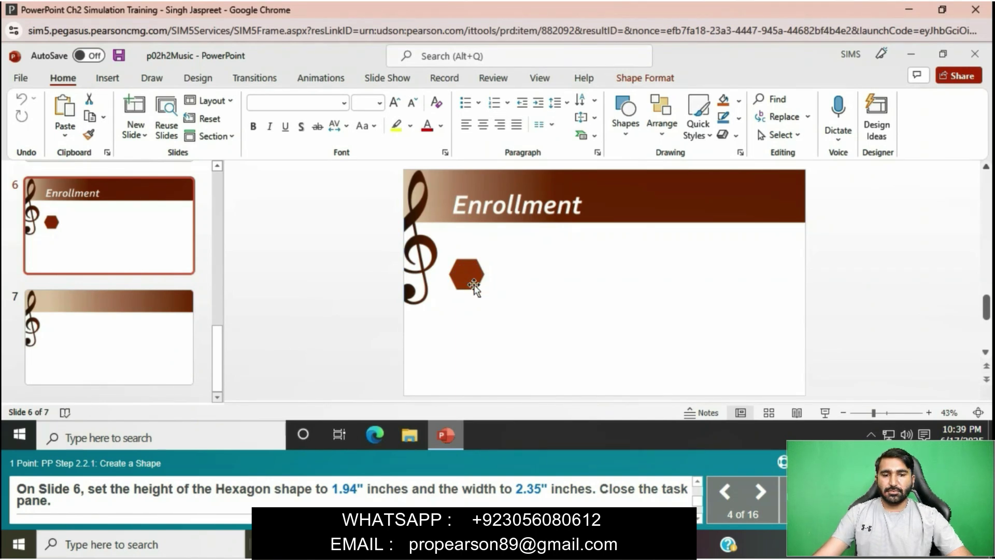
{"action": "left_click", "coordinate": [468, 280]}
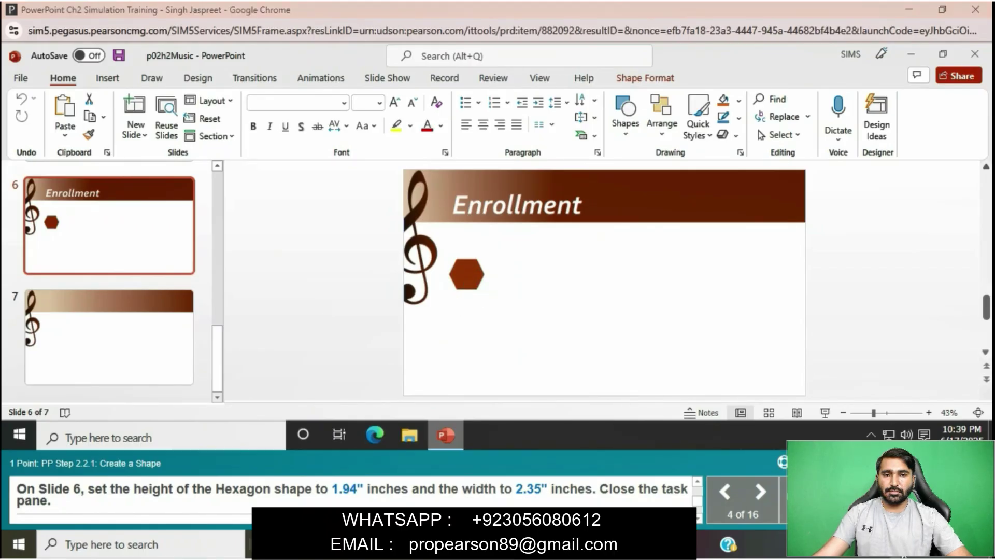
{"action": "left_click", "coordinate": [595, 339]}
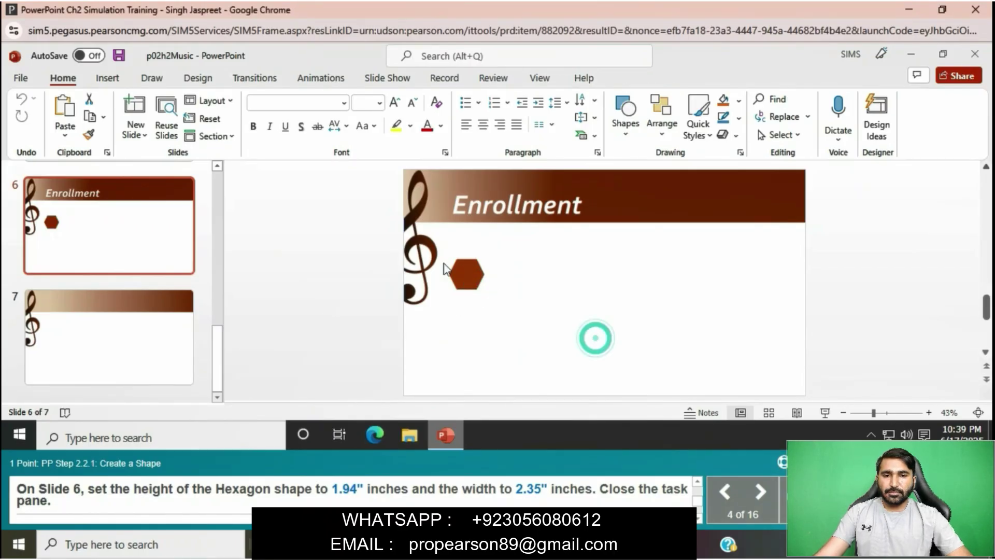
Set the width of the hexagon on slide 6 to 2.35 inches.
{"action": "left_click", "coordinate": [458, 272]}
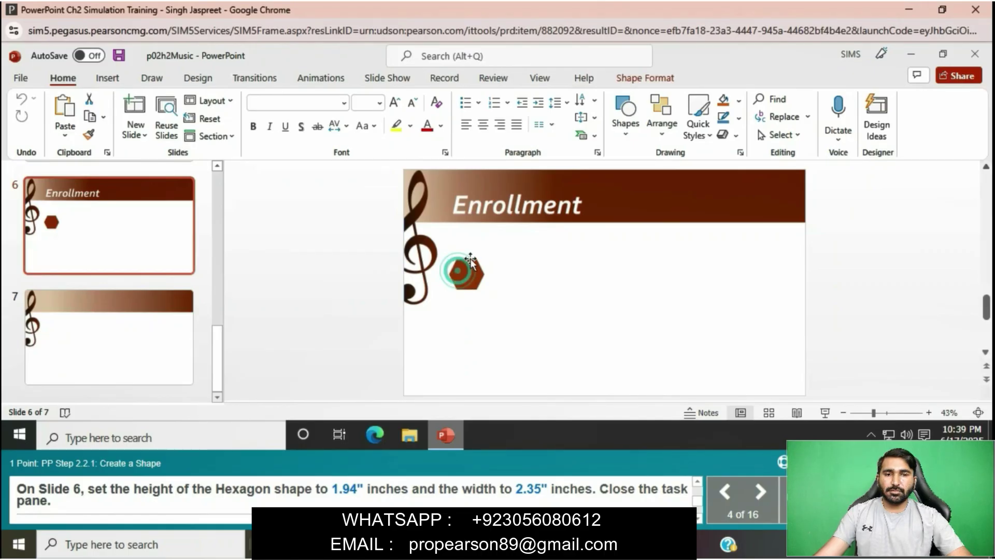
{"action": "left_click", "coordinate": [642, 78]}
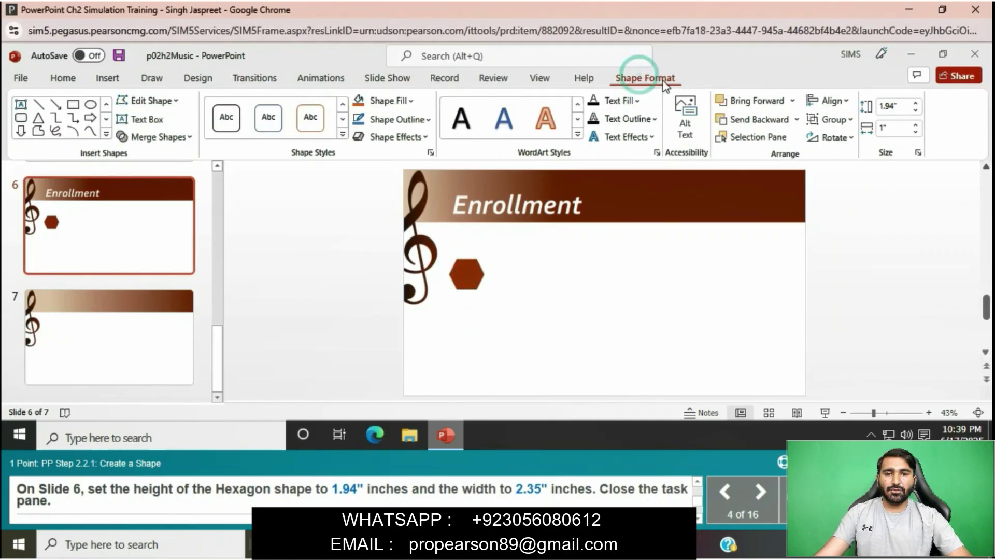
{"action": "left_click", "coordinate": [898, 129]}
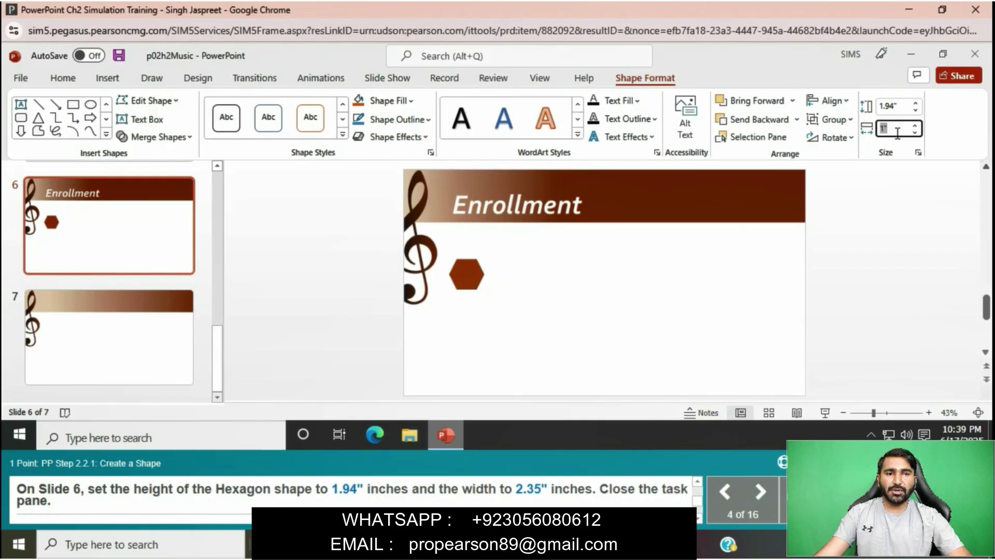
{"action": "type", "text": "2.35"}
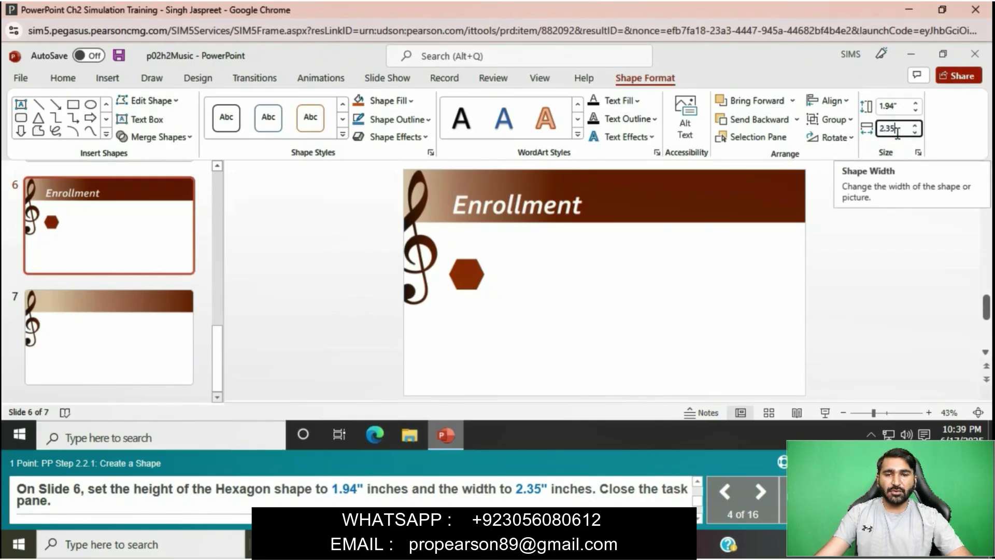
{"action": "key", "text": "Return"}
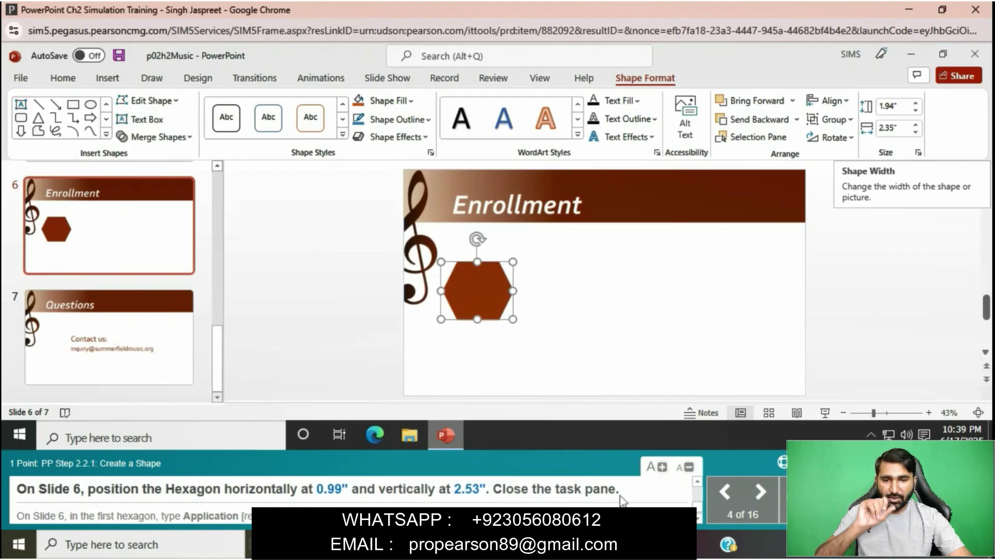
Open the hexagon's size and position settings and set its horizontal position to 0.99 inches from the top left corner.
{"action": "right_click", "coordinate": [487, 306]}
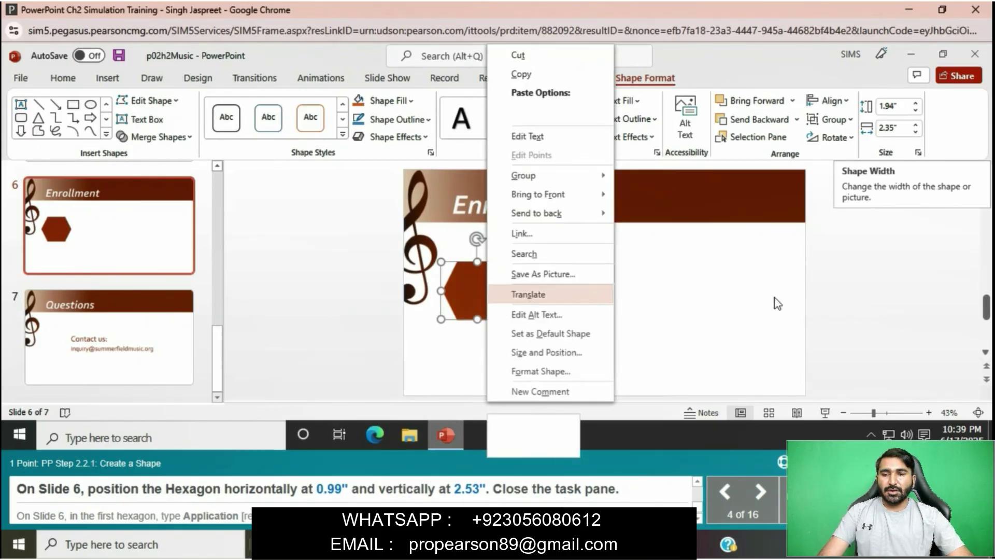
{"action": "left_click", "coordinate": [919, 152]}
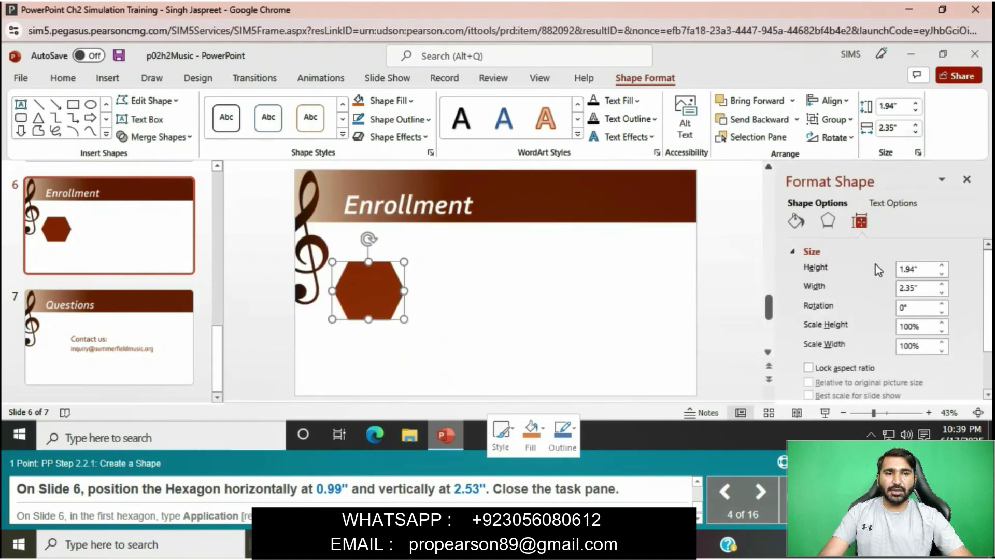
{"action": "scroll", "coordinate": [868, 330], "scroll_direction": "down", "scroll_amount": 1}
{"action": "left_click", "coordinate": [798, 372]}
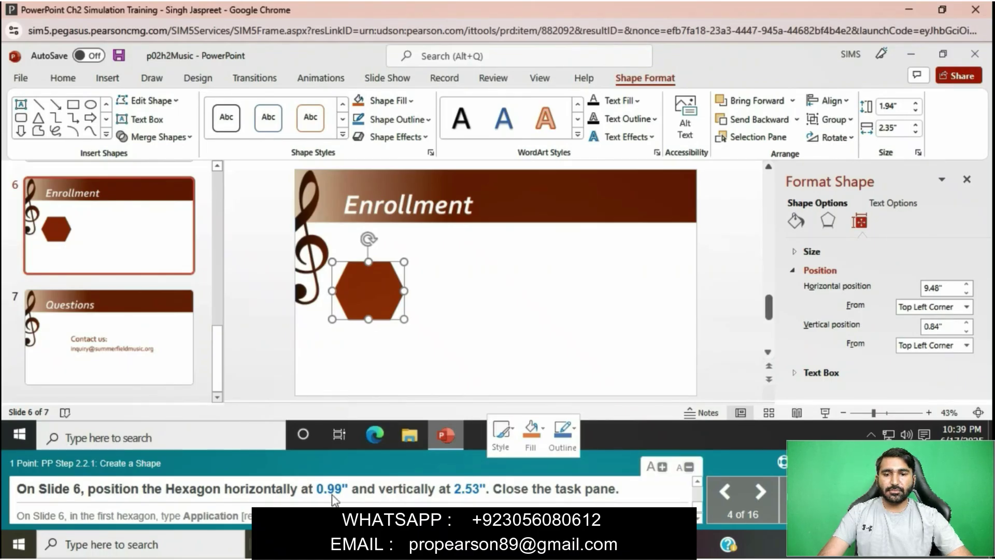
{"action": "left_click", "coordinate": [947, 288]}
{"action": "double_click", "coordinate": [947, 288]}
{"action": "type", "text": "0"}
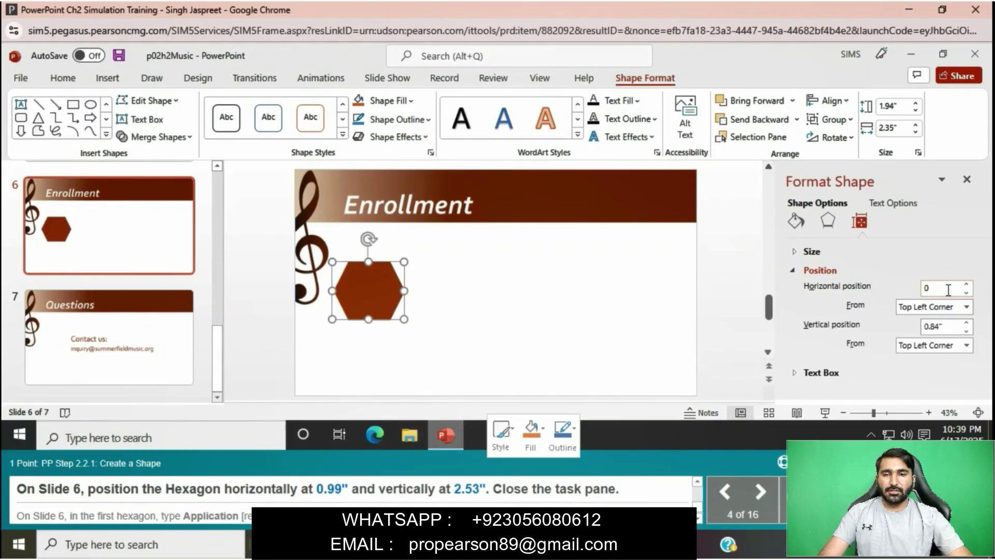
{"action": "type", "text": ".99"}
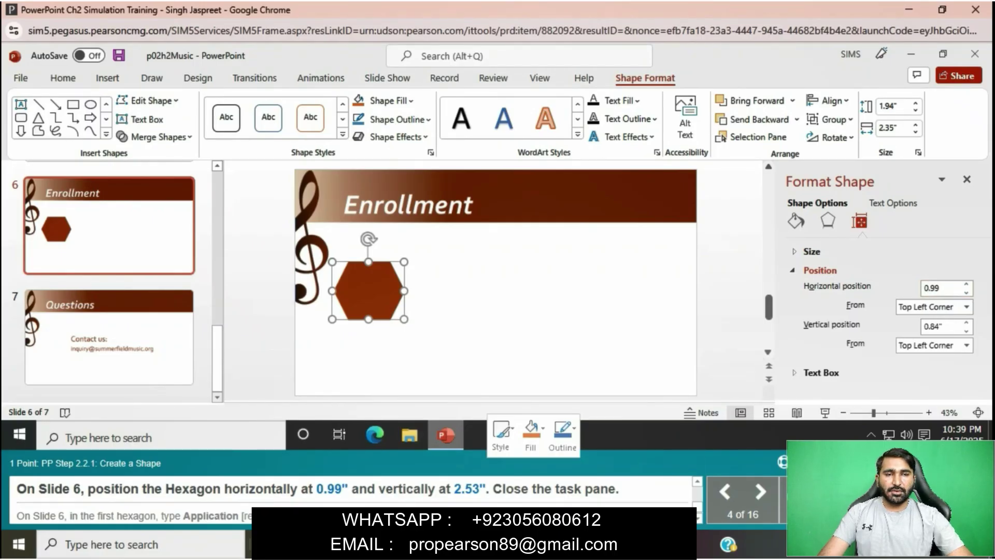